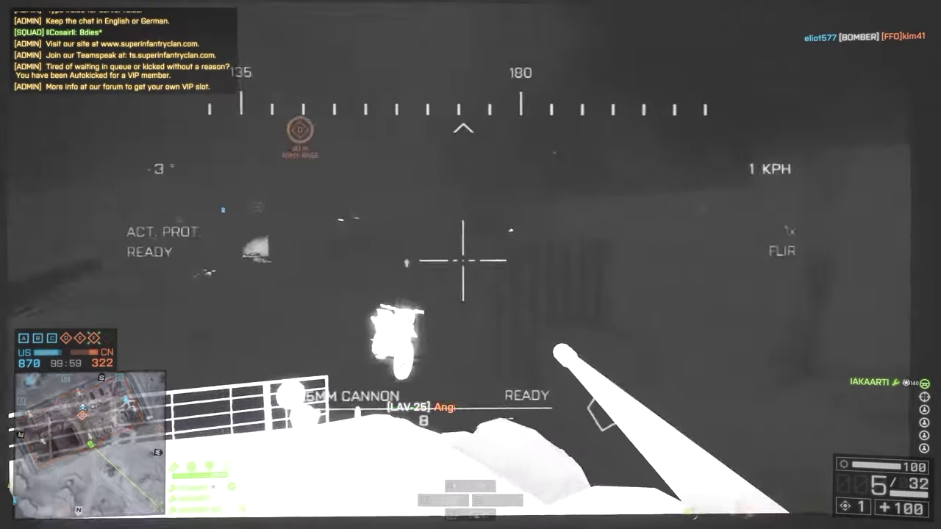
key("w")
key("c")
key("c")
right_click(470, 260)
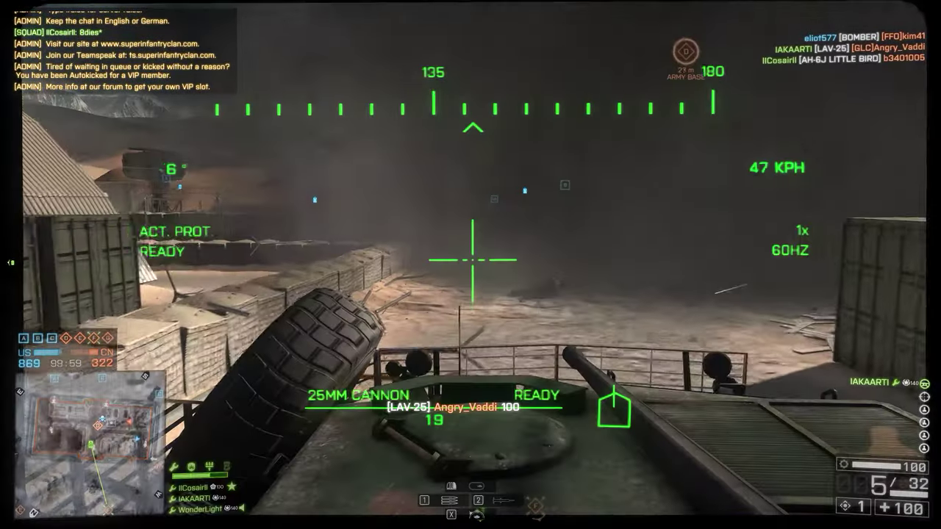
right_click(473, 260)
key("s")
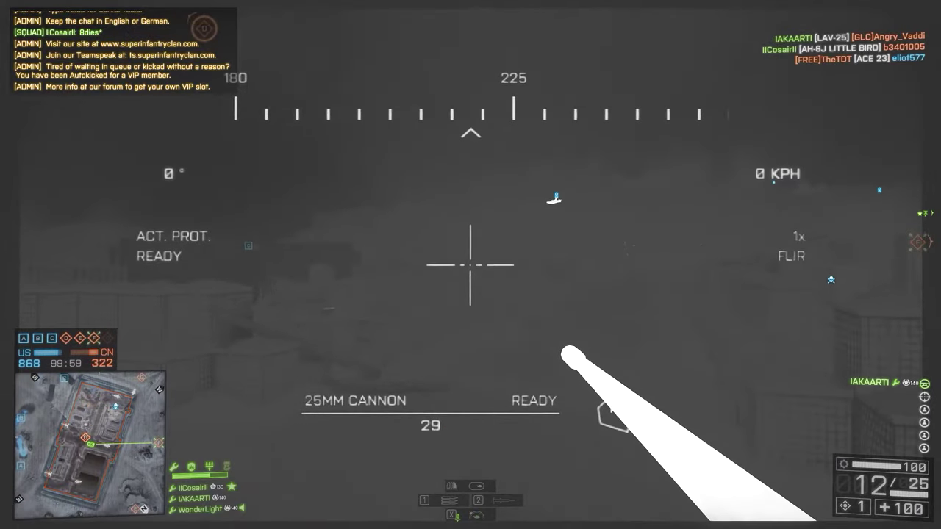
left_click(470, 264)
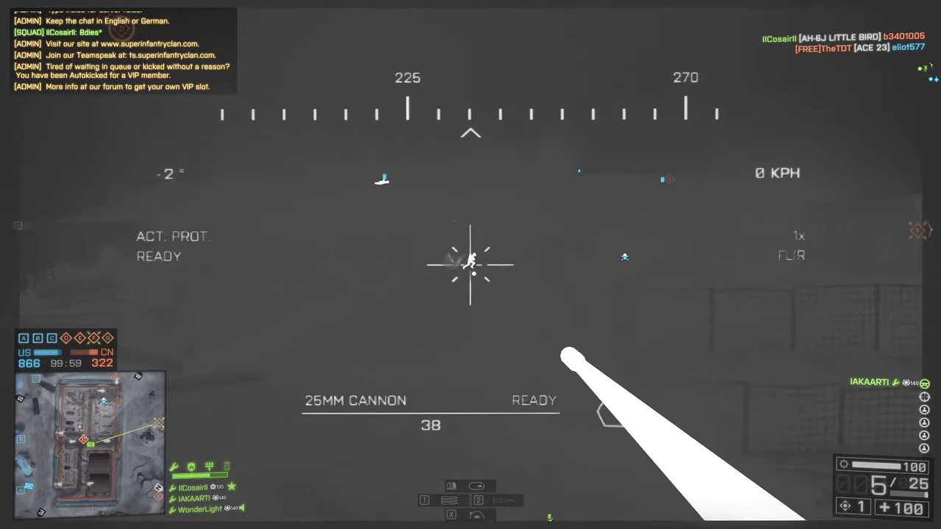
left_click(471, 265)
right_click(471, 265)
key("w")
key("c")
key("c")
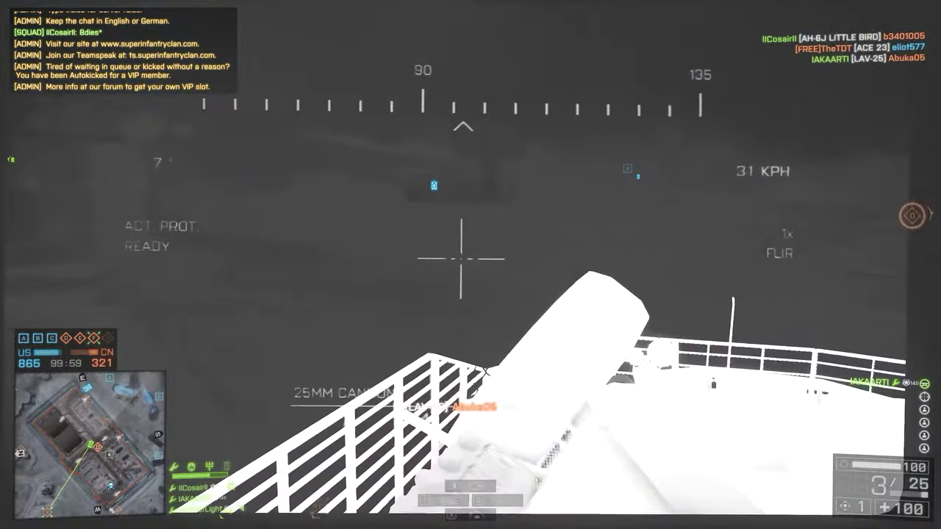
key("c")
key("c")
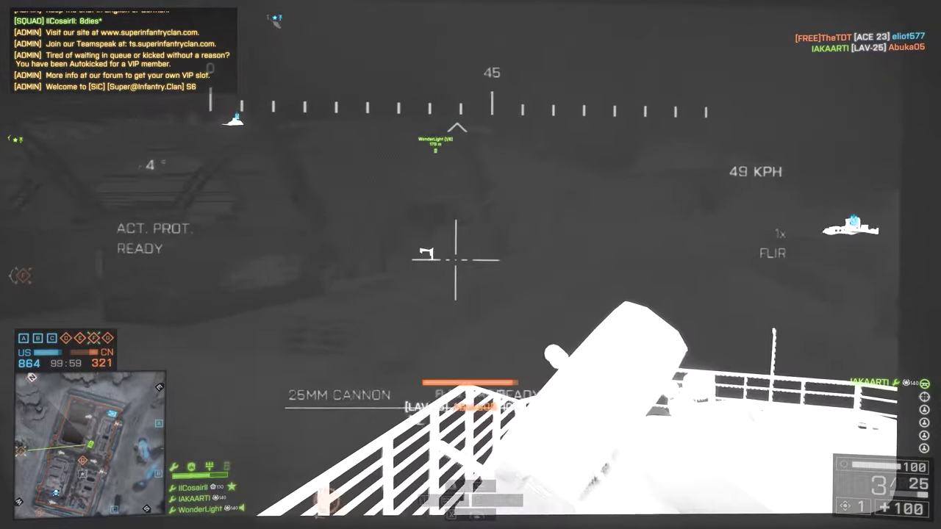
key("s")
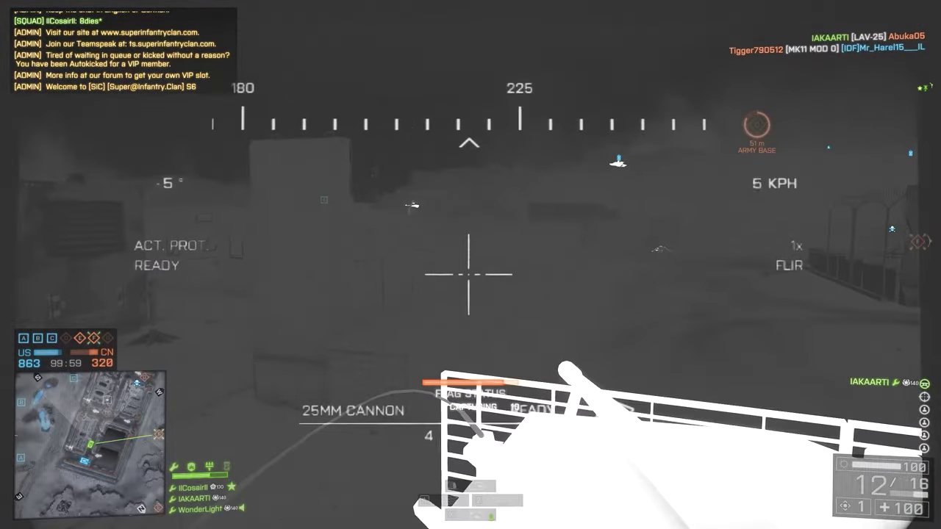
key("w")
right_click(470, 265)
right_click(471, 265)
right_click(471, 265)
right_click(471, 264)
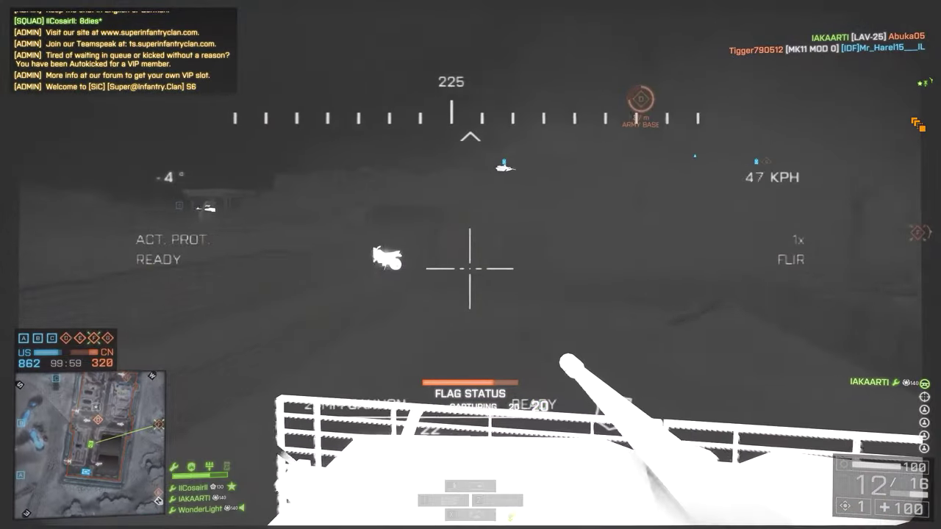
key("w")
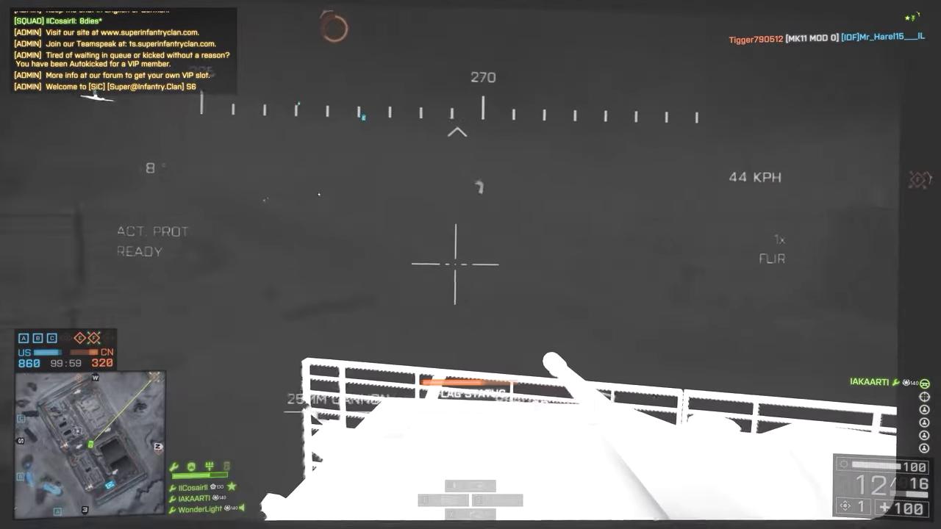
key("w")
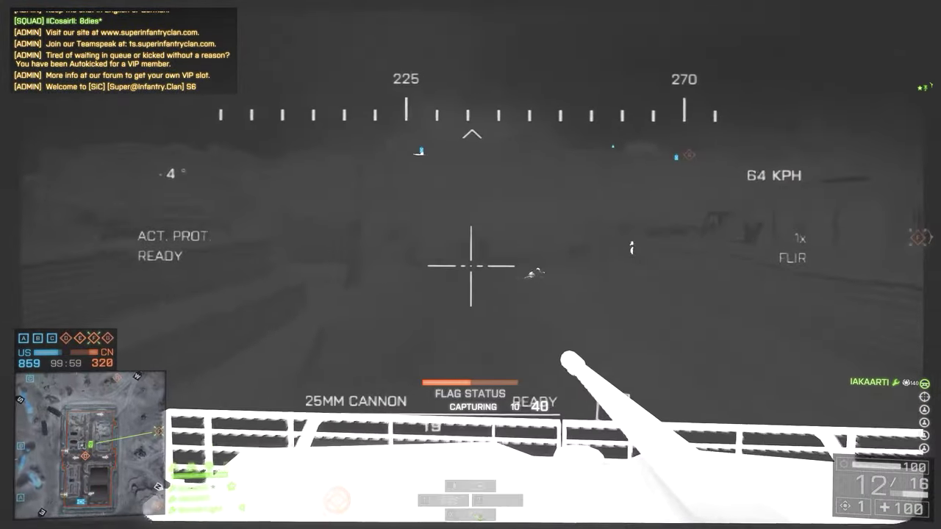
key("w")
key("a")
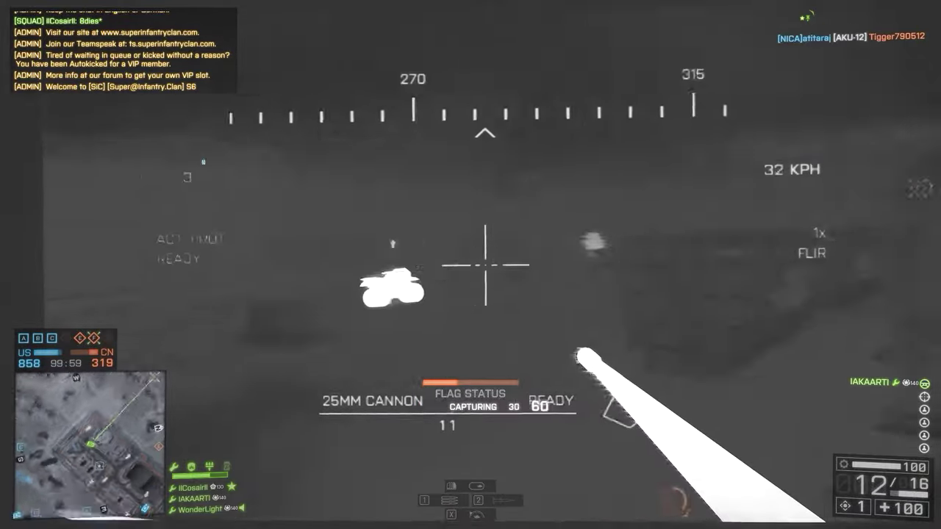
key("s")
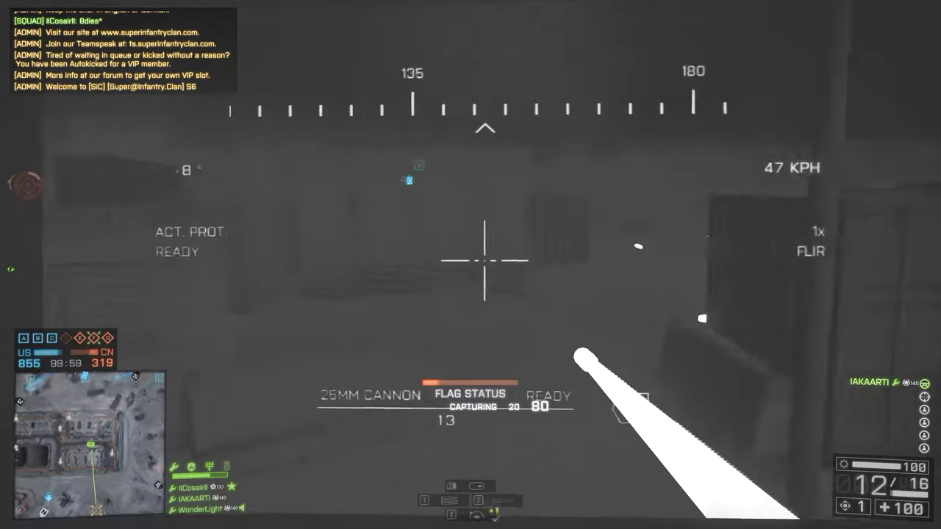
key("w")
left_click(470, 265)
left_click(470, 265)
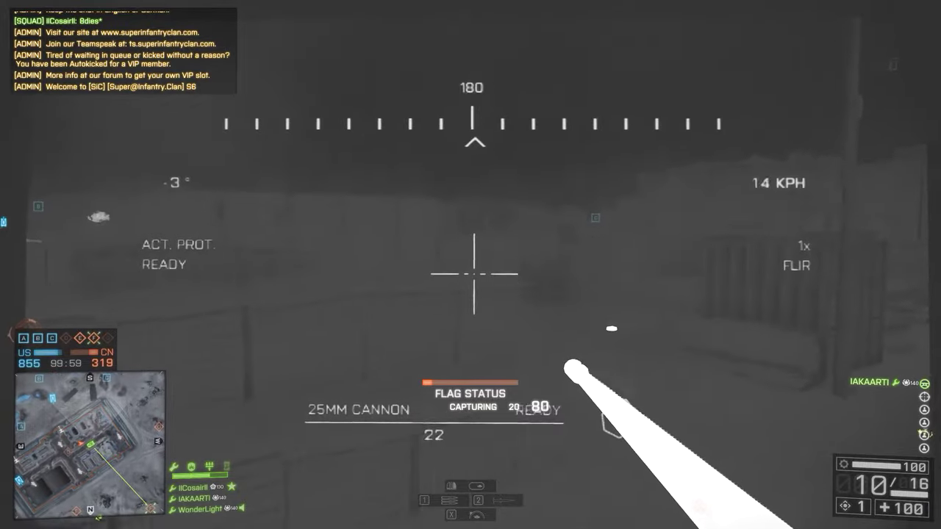
left_click(475, 274)
left_click(475, 273)
left_click(474, 274)
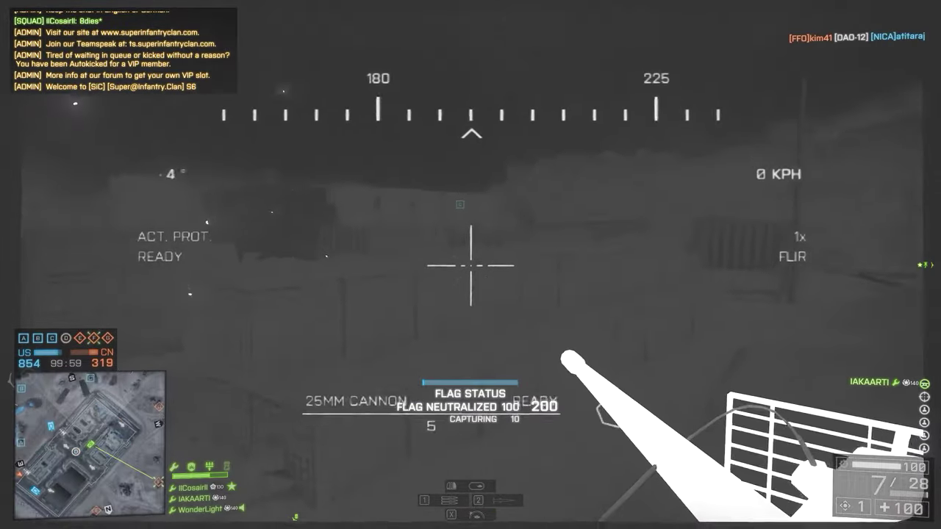
left_click(470, 264)
left_click(471, 265)
left_click(470, 268)
left_click(471, 268)
left_click(470, 265)
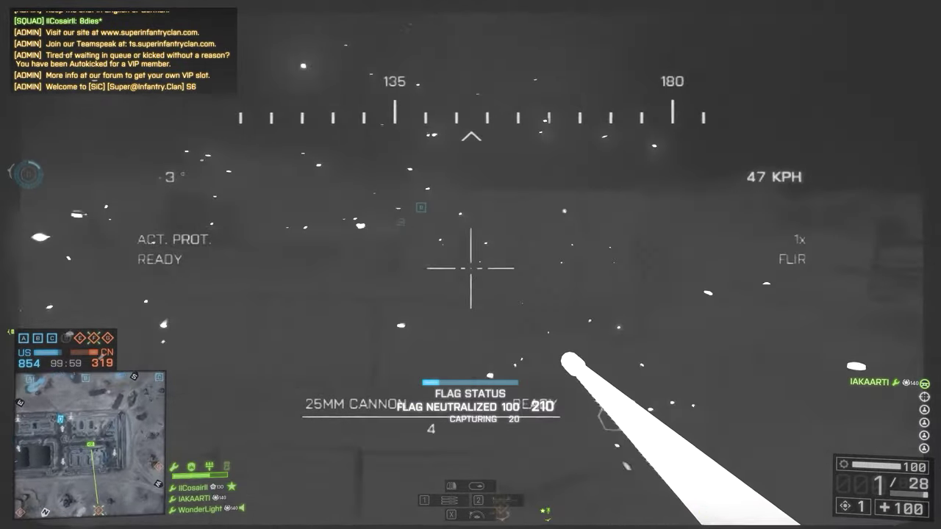
left_click(471, 261)
key("w")
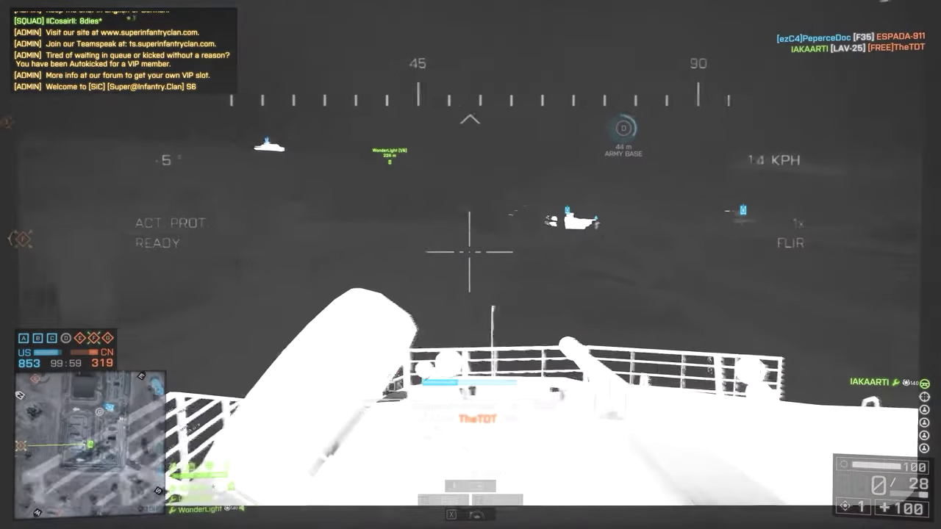
right_click(471, 259)
key("z")
key("z")
key("z")
key("z")
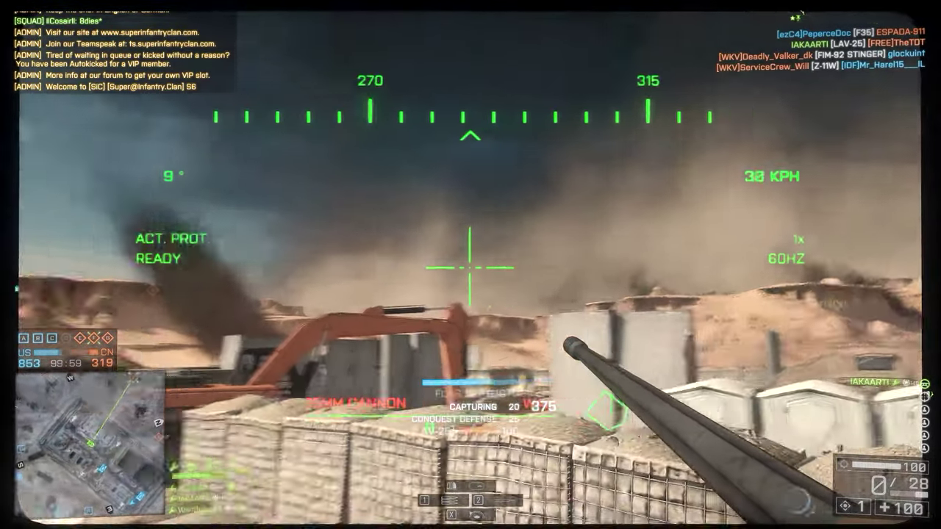
key("2")
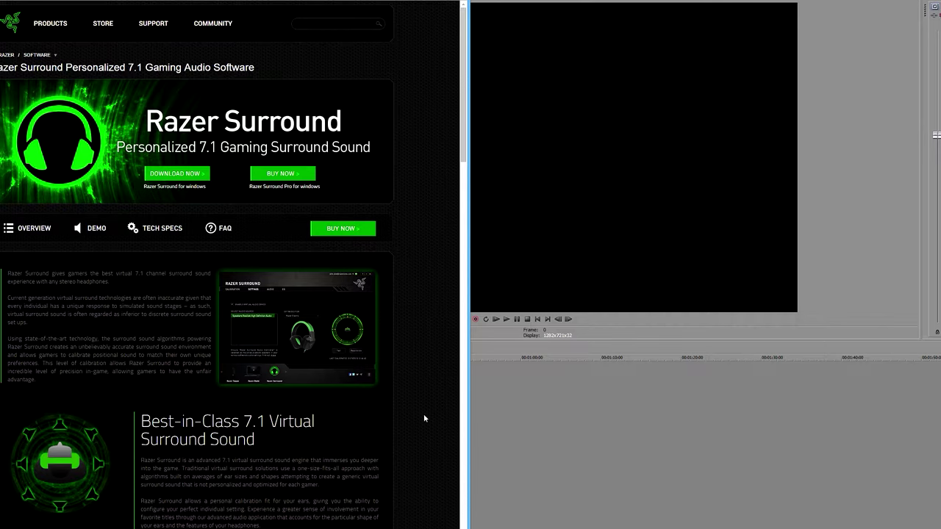
Step: Open Razer Synapse from its already running background process to bring up the Razer Surround Pro window
left_click(868, 524)
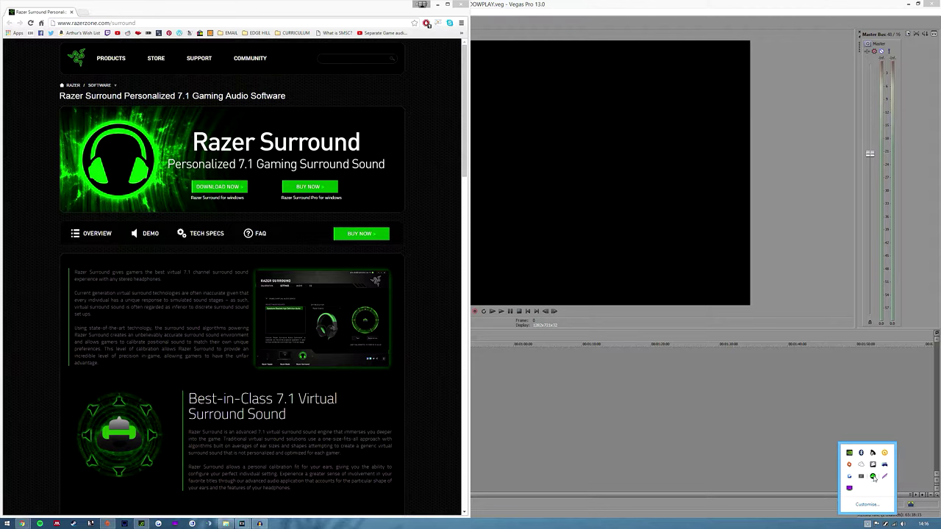
right_click(874, 477)
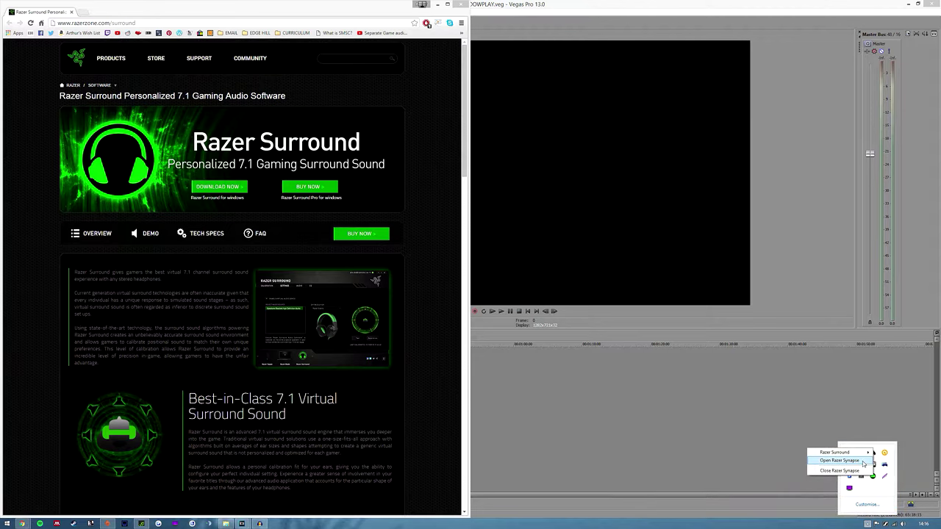
mouse_move(855, 458)
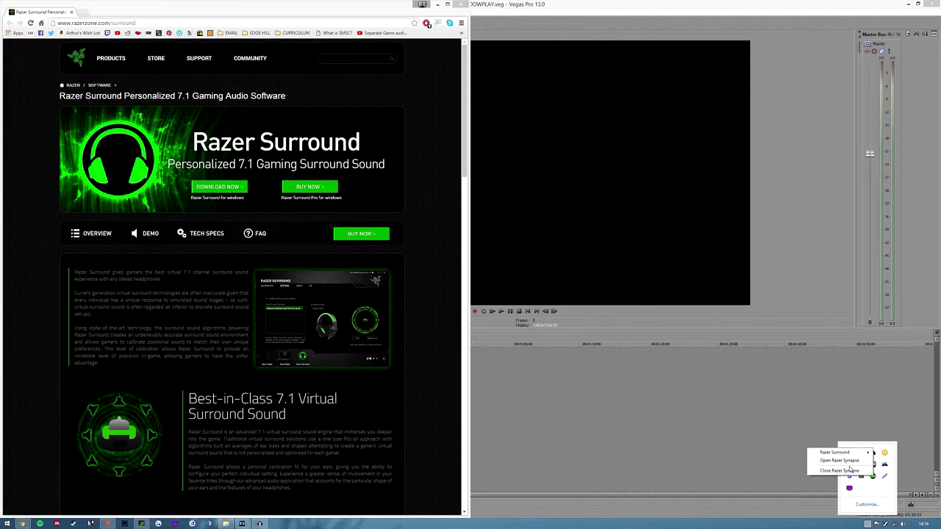
left_click(853, 461)
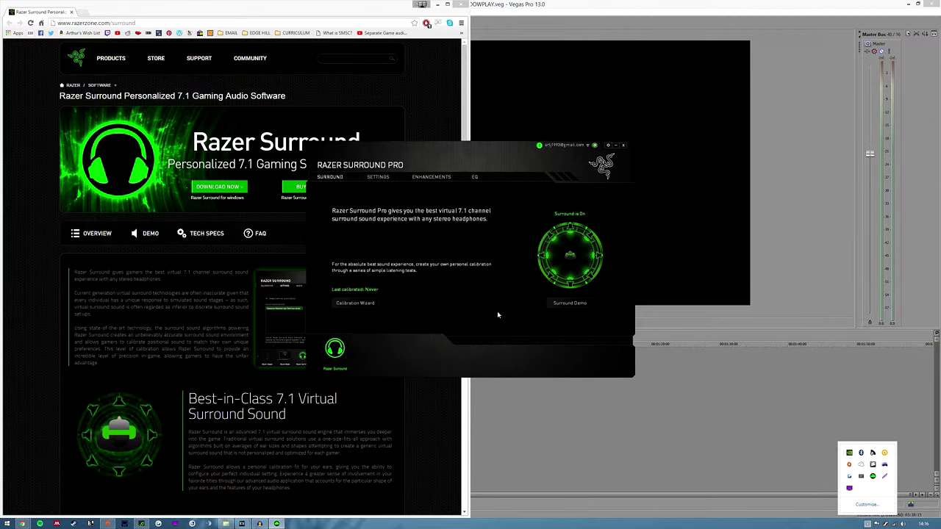
Step: Look through the enhancements, settings, surround and EQ options of Razer Surround Pro
left_click(428, 179)
left_click(377, 179)
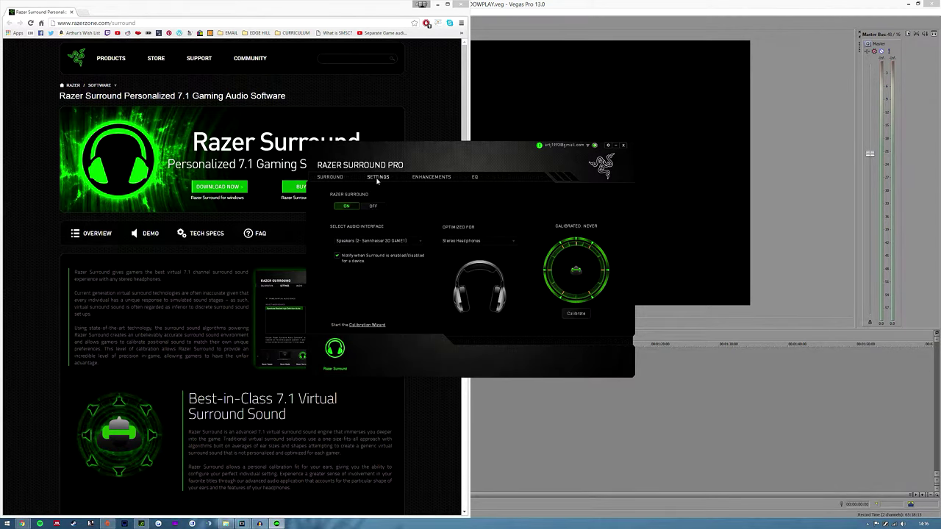
left_click(334, 179)
left_click(475, 178)
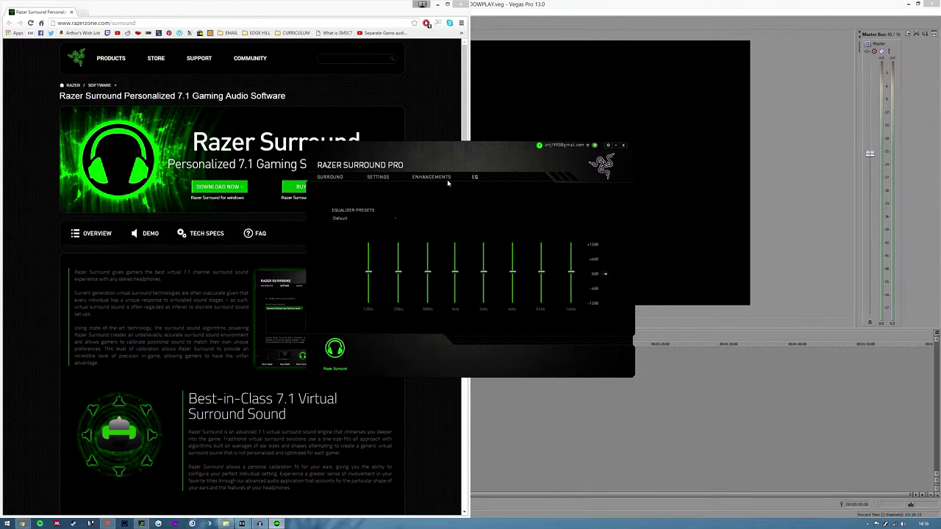
Step: In the Razer Surround Pro settings, select Speakers (2- Sennheiser 3D GAME1) as the audio interface
left_click(378, 177)
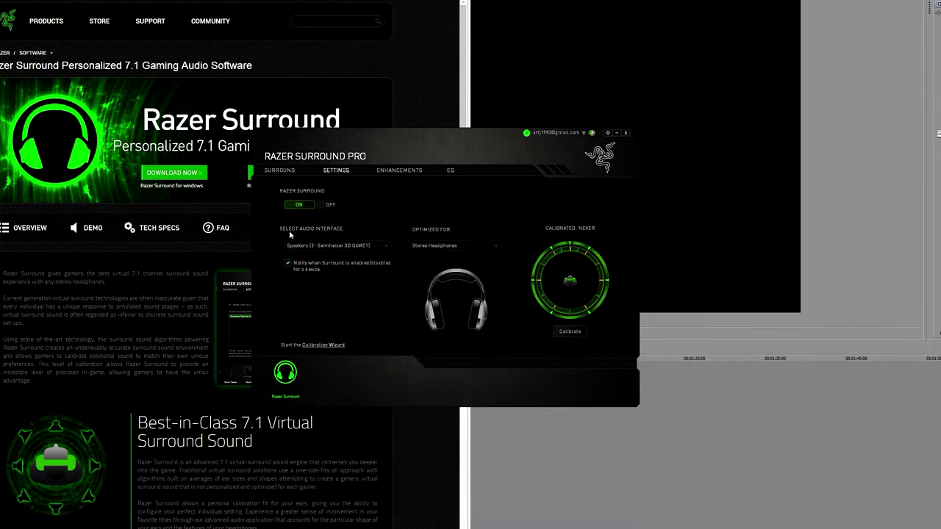
left_click(375, 246)
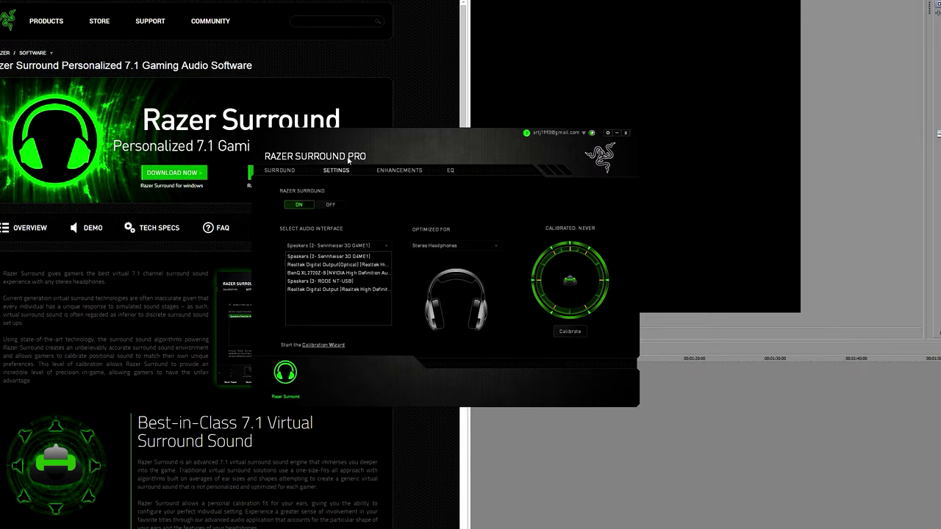
left_click(407, 177)
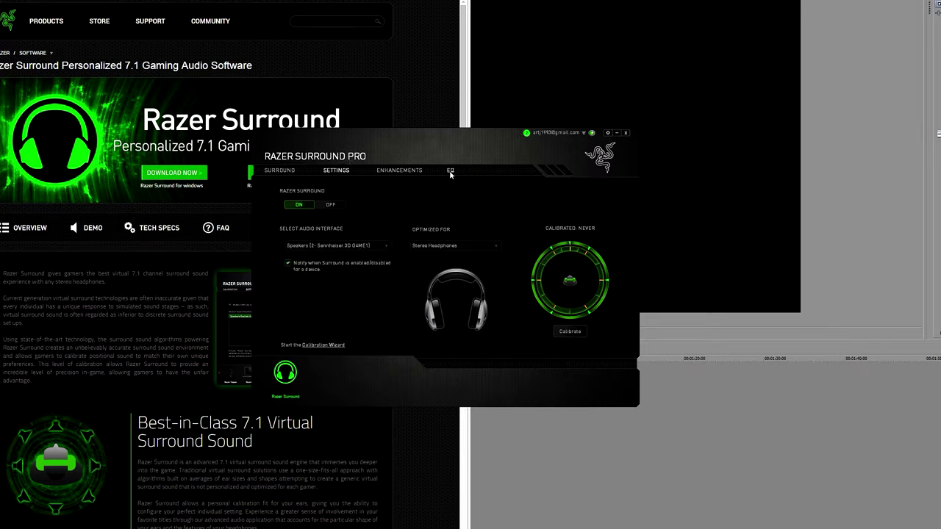
left_click(406, 177)
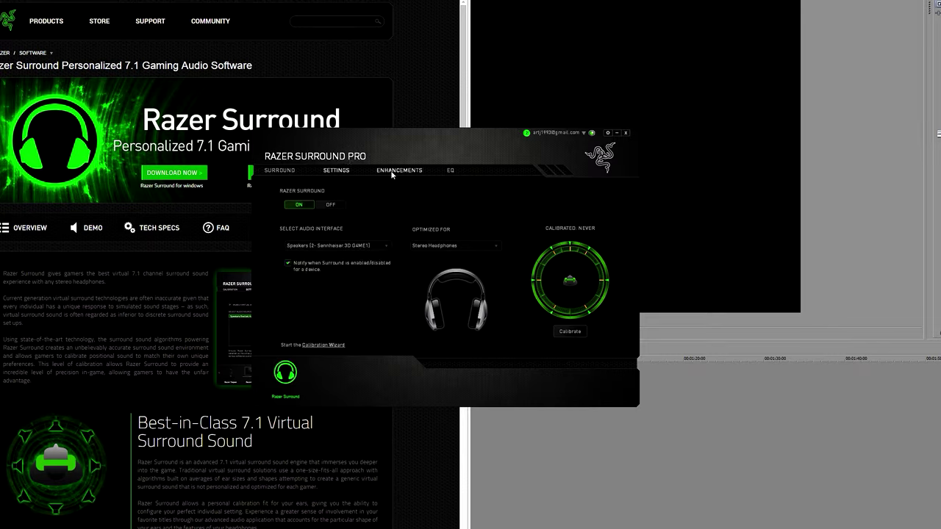
left_click(335, 171)
left_click(346, 249)
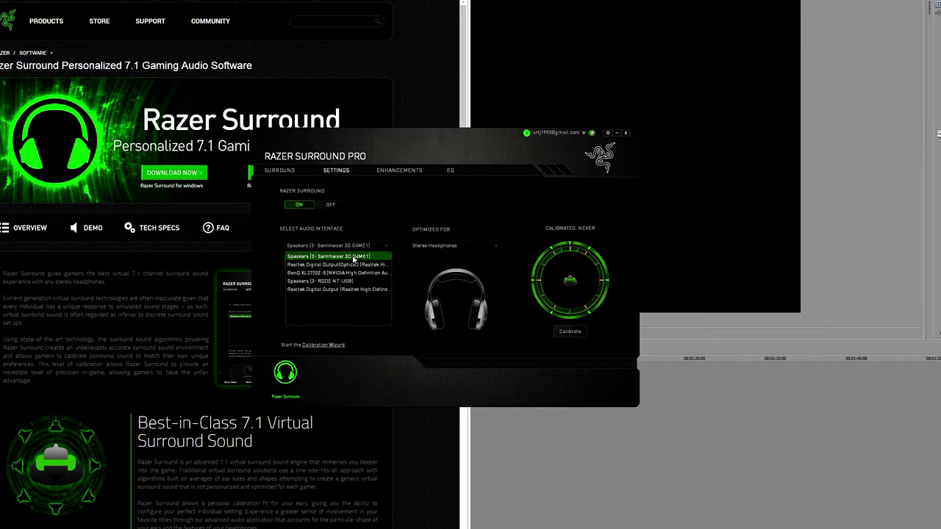
left_click(355, 257)
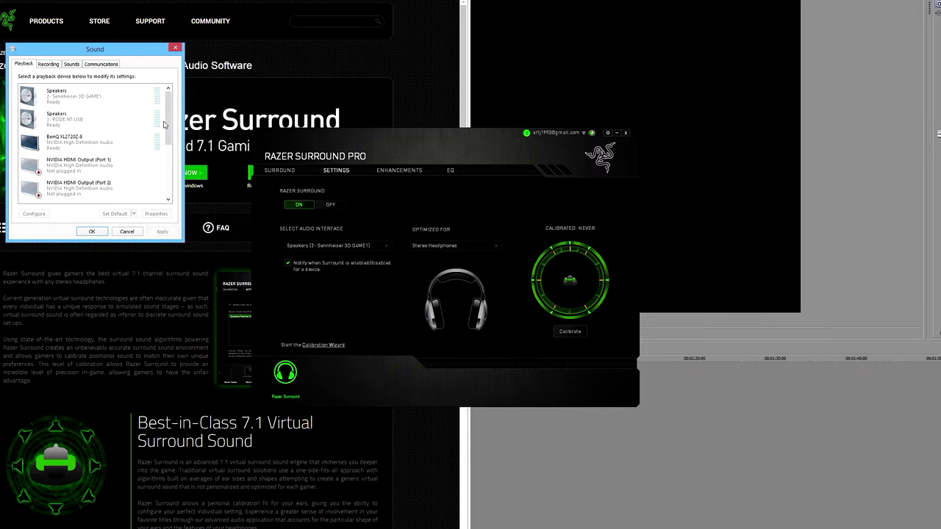
Step: Examine the Windows playback devices, comparing the Sennheiser 3D GAME1 speakers with the Razer Surround Audio Controller and checking which is the default device
left_click_drag(167, 122, 173, 104)
left_click(77, 135)
left_click(138, 103)
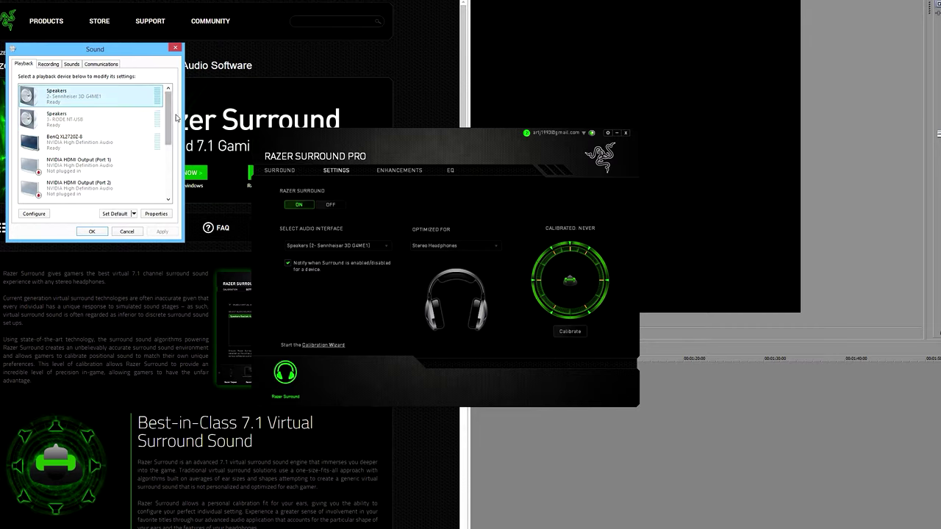
left_click_drag(167, 115, 168, 167)
left_click(98, 126)
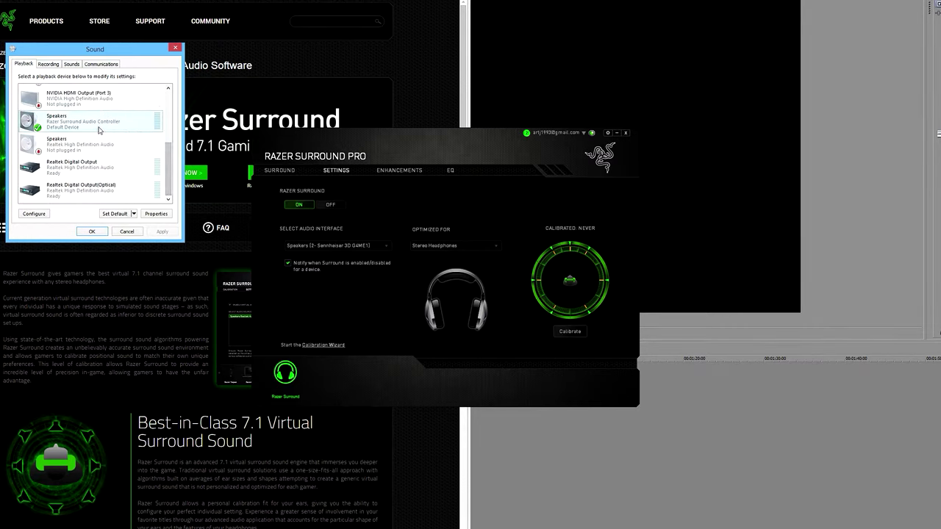
left_click(95, 125)
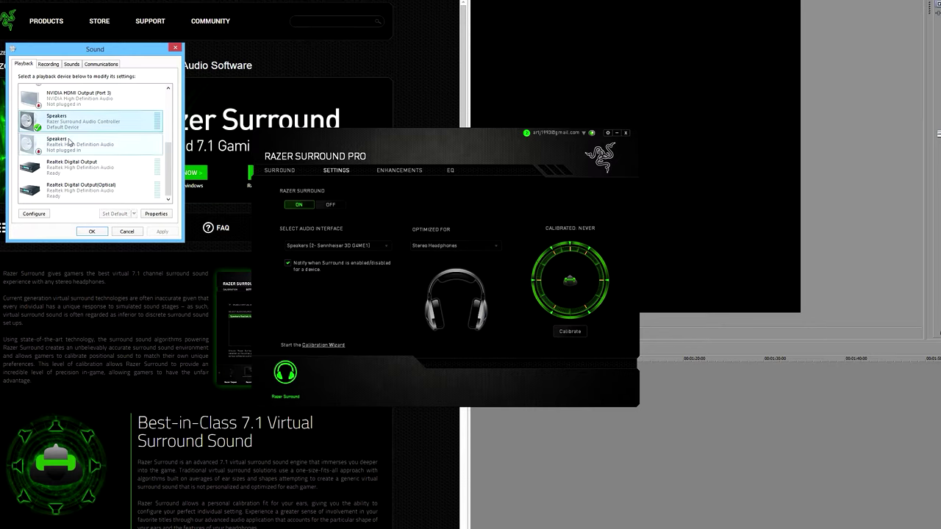
left_click_drag(171, 172, 173, 121)
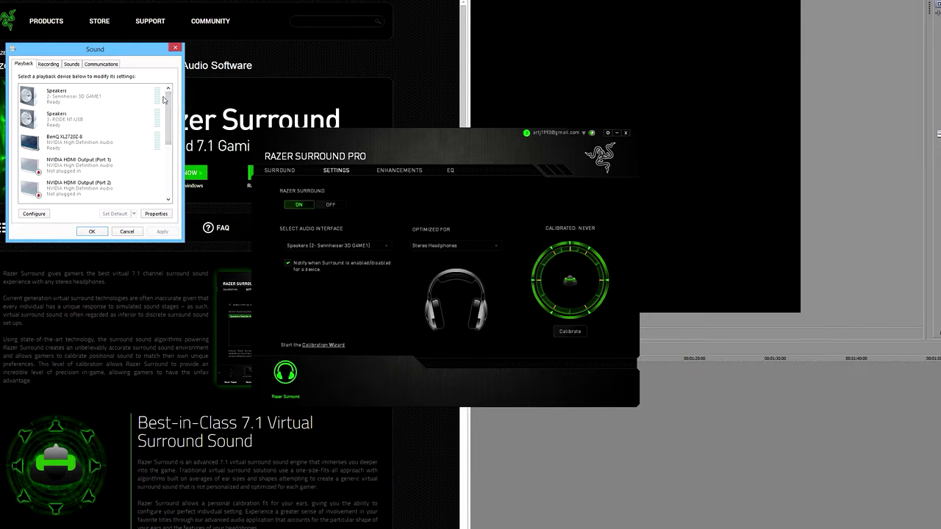
left_click_drag(170, 109, 174, 127)
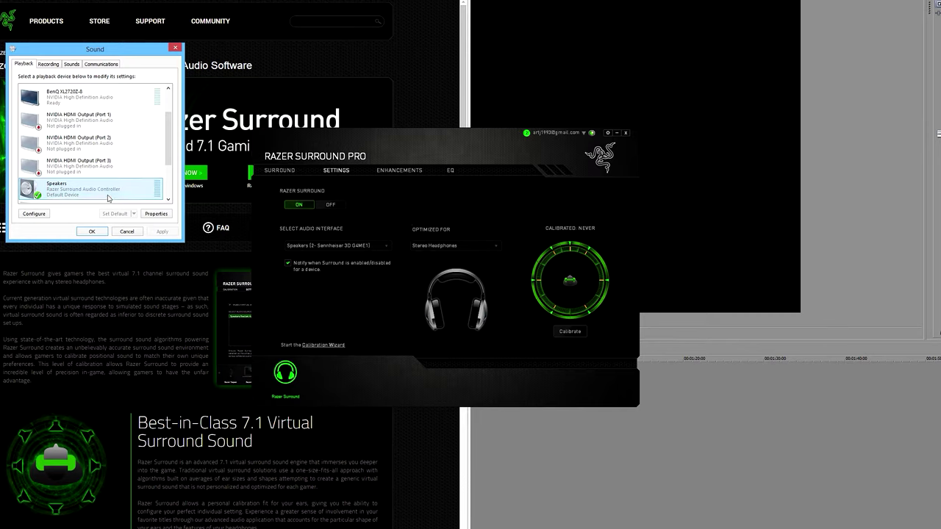
mouse_move(169, 152)
left_mouse_down()
mouse_move(170, 128)
mouse_move(174, 156)
left_mouse_up()
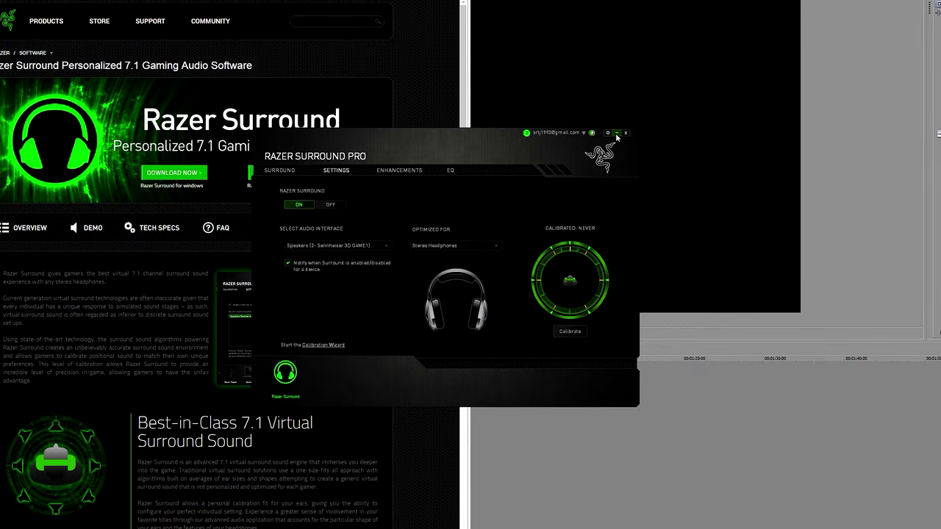
Step: Minimize Razer Surround Pro and examine the 7.1 surround output choices offered by the Razer Synapse background process
left_click(617, 134)
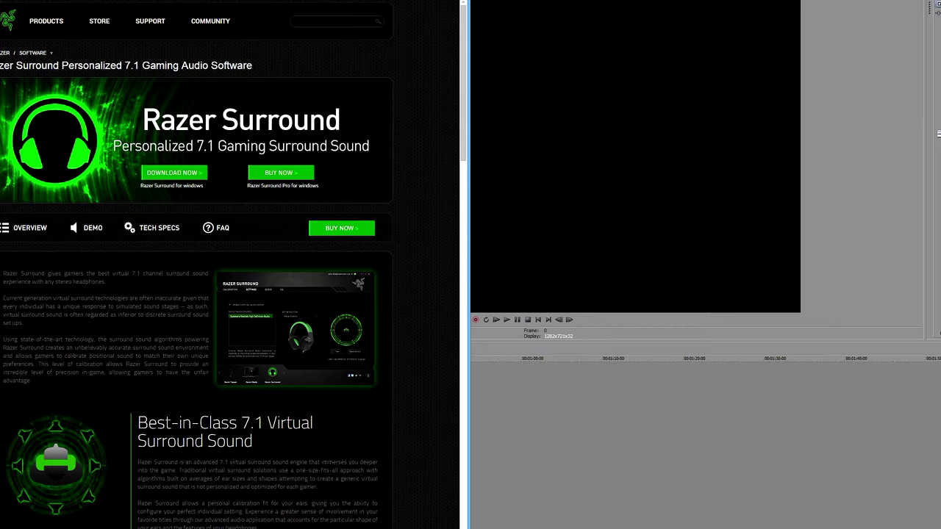
left_click(933, 528)
right_click(917, 487)
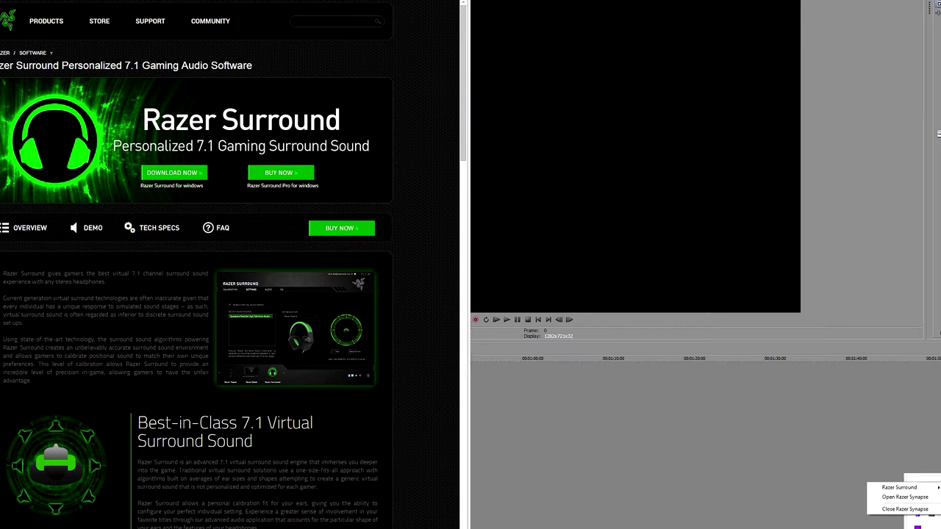
mouse_move(899, 487)
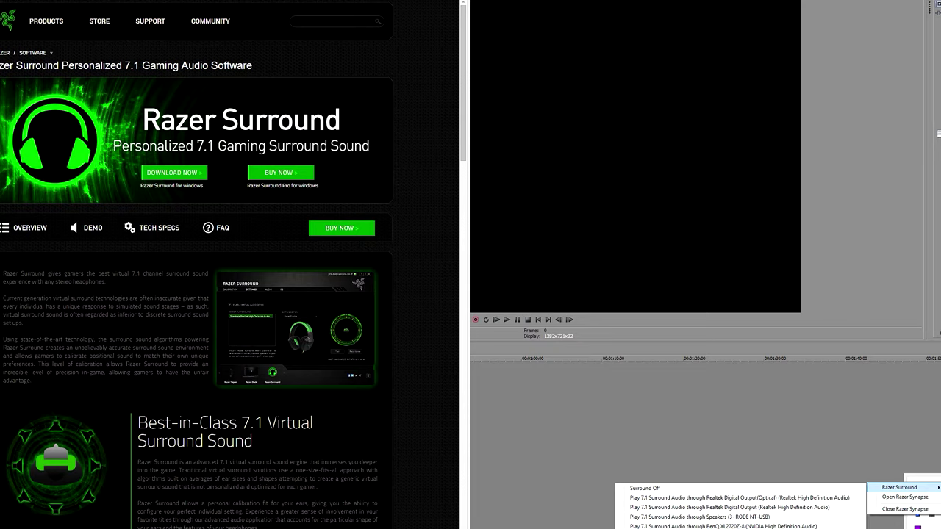
key("Escape")
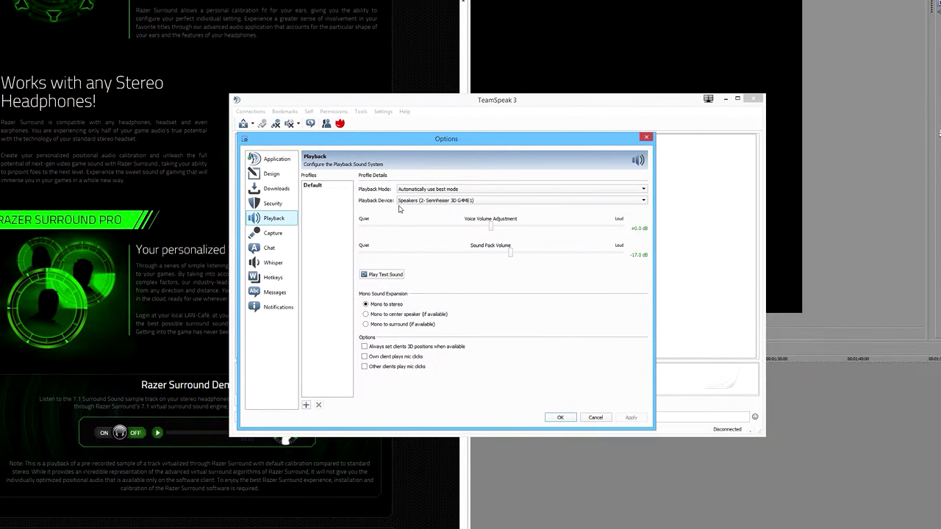
Step: In the TeamSpeak 3 playback options, choose Speakers (2- Sennheiser 3D G4ME1) as the playback device
left_click(403, 203)
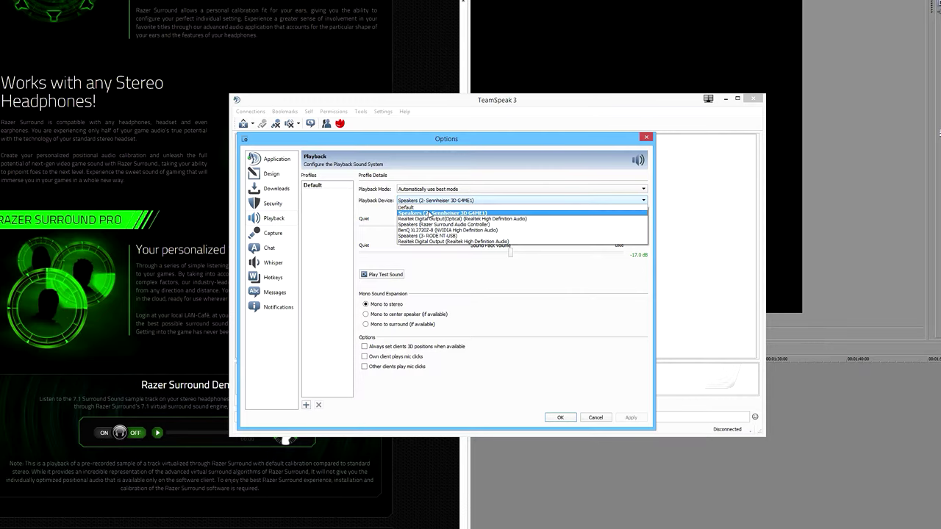
left_click(429, 214)
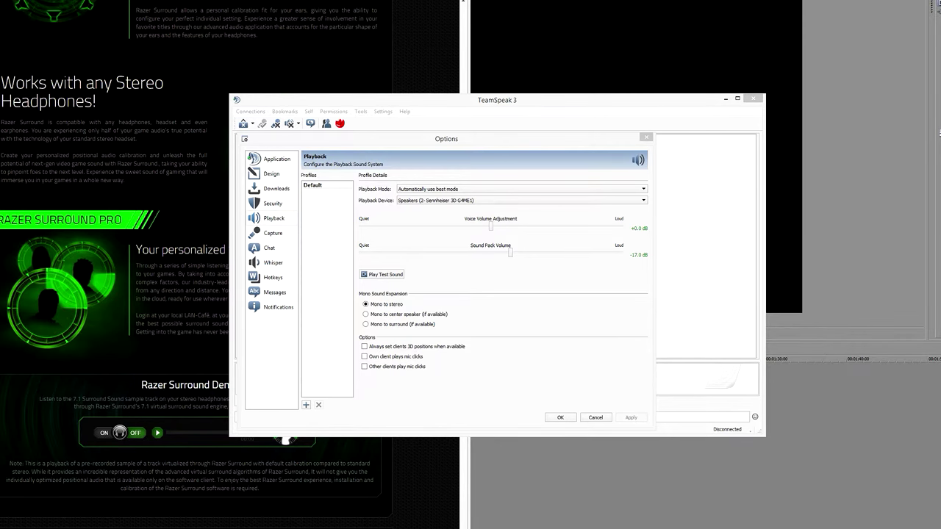
left_click(459, 201)
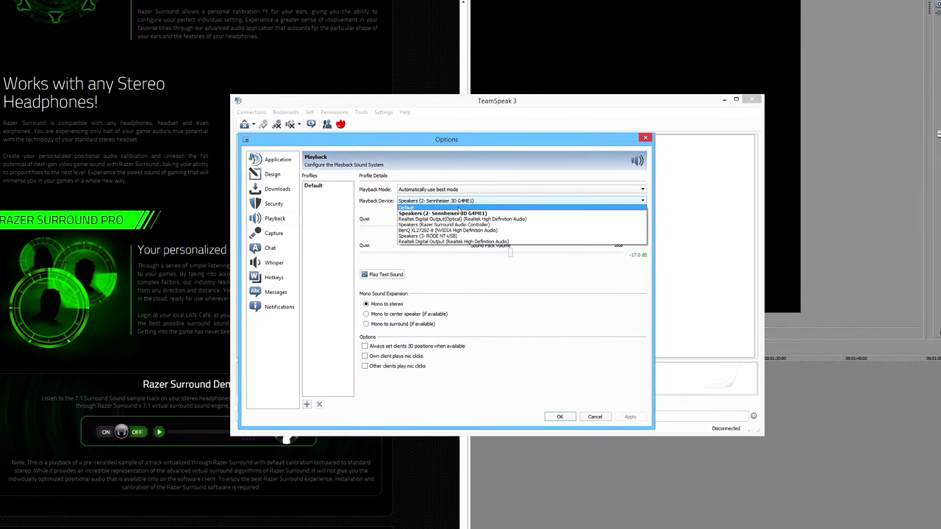
left_click(469, 213)
Step: In the TeamSpeak 3 capture options, choose Microphone (3- RODE NT-USB) as the capture device and accept the options
left_click(273, 233)
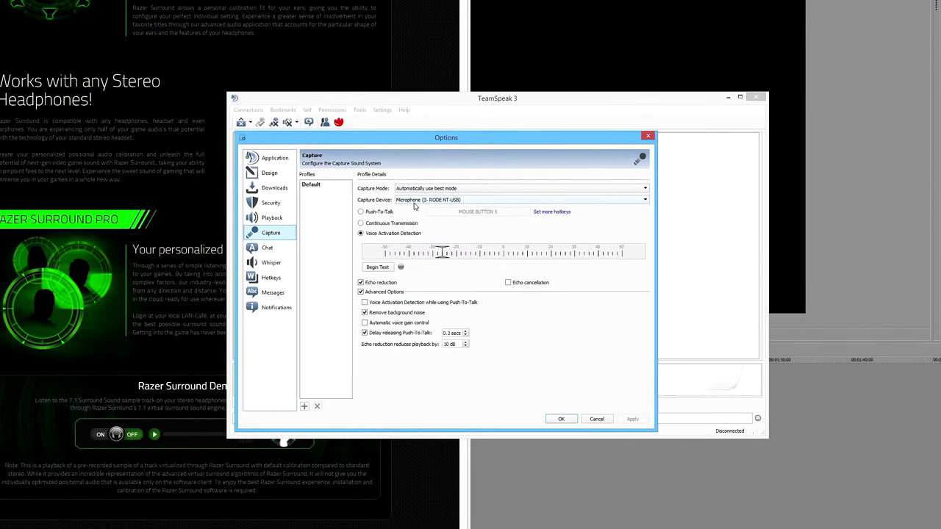
left_click(414, 202)
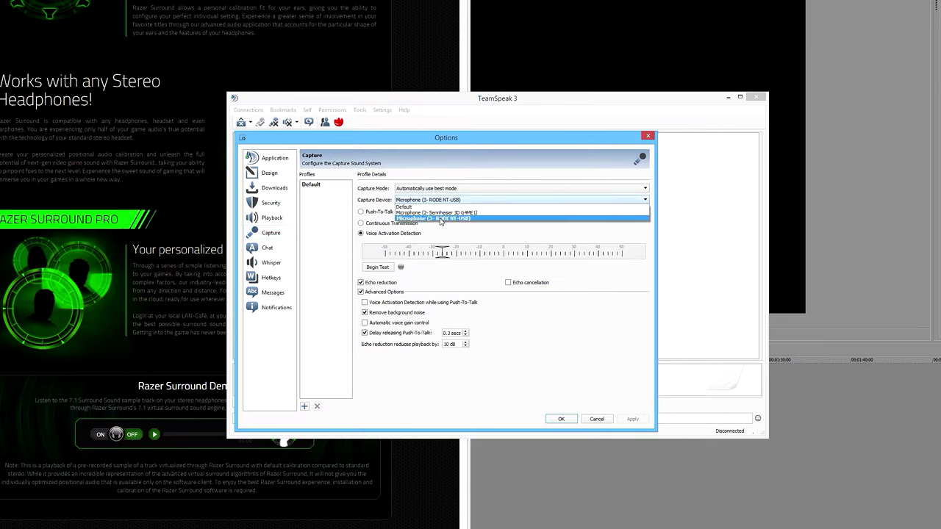
left_click(440, 219)
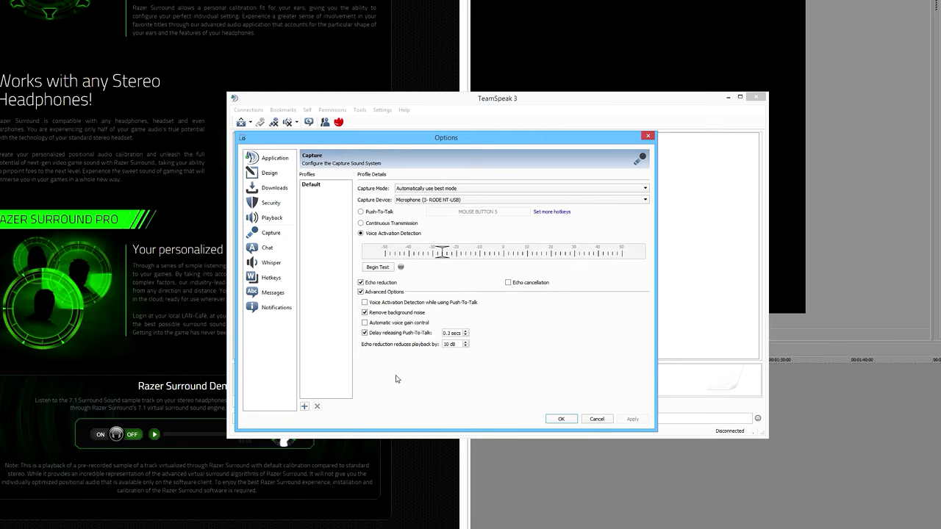
left_click(561, 420)
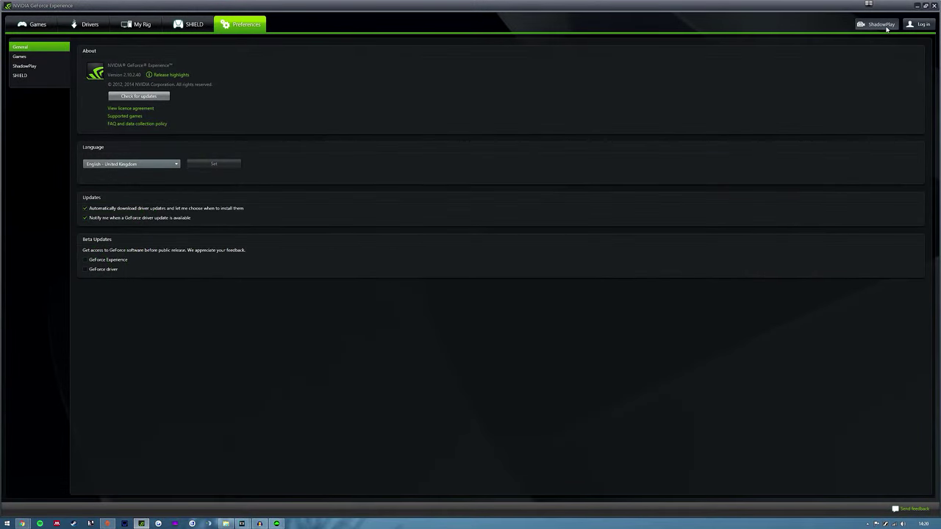
Step: Open the ShadowPlay controls in NVIDIA GeForce Experience
left_click(881, 24)
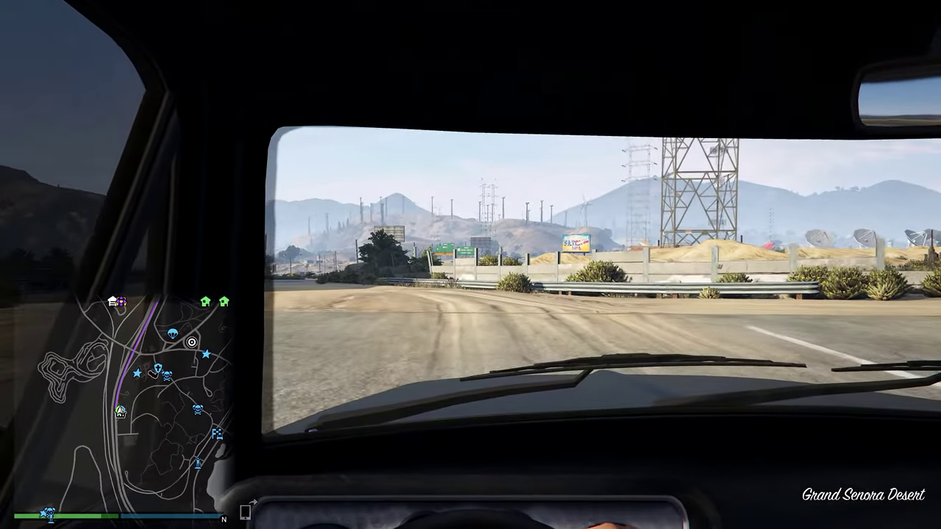
key("f")
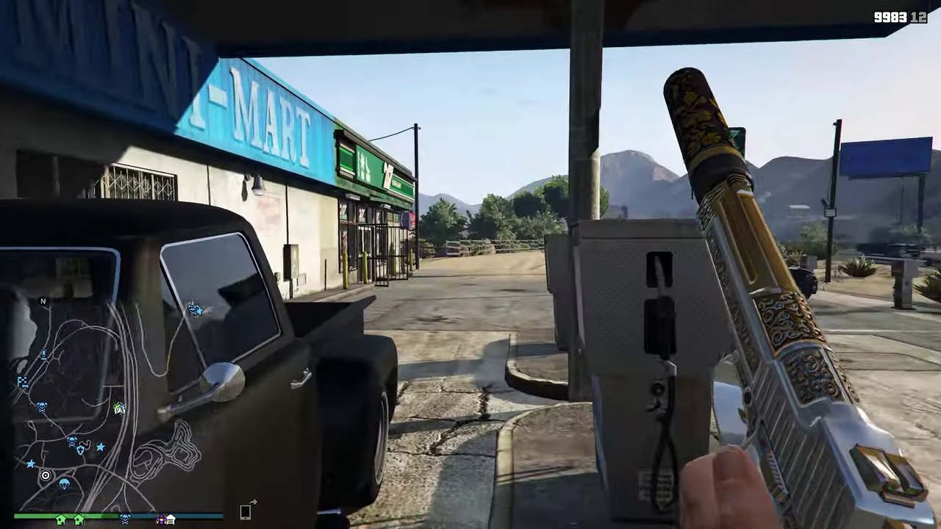
key("w")
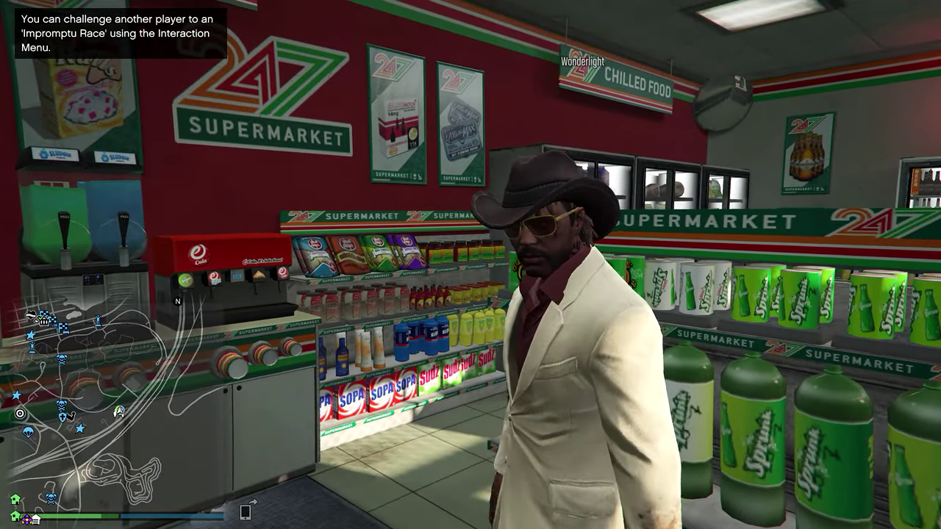
right_click(470, 264)
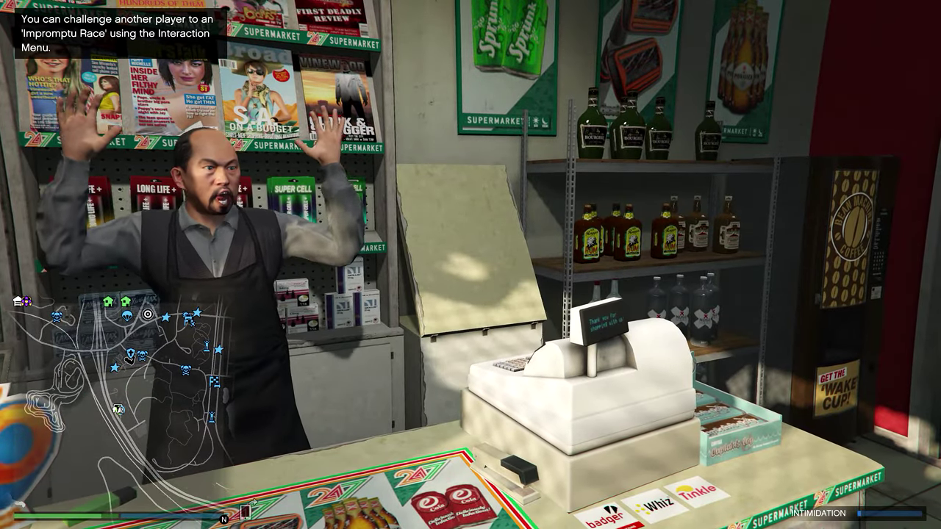
key("Tab")
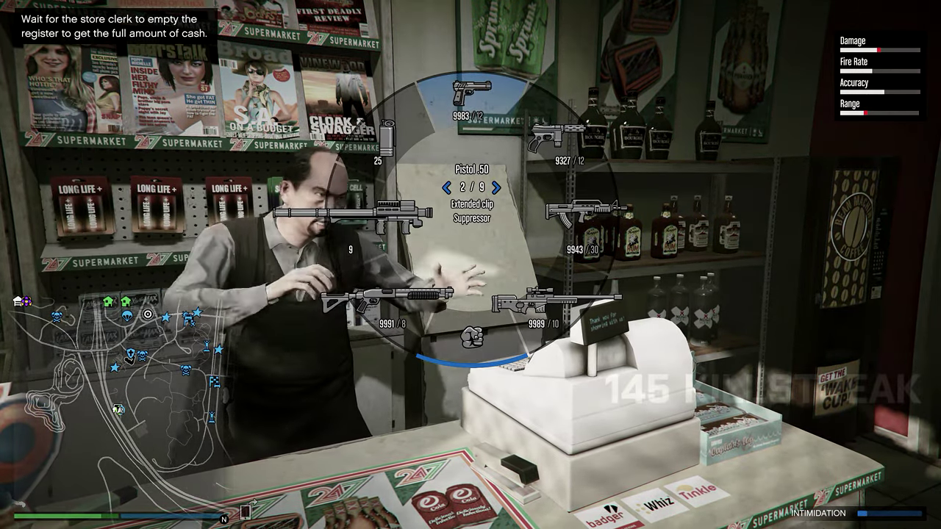